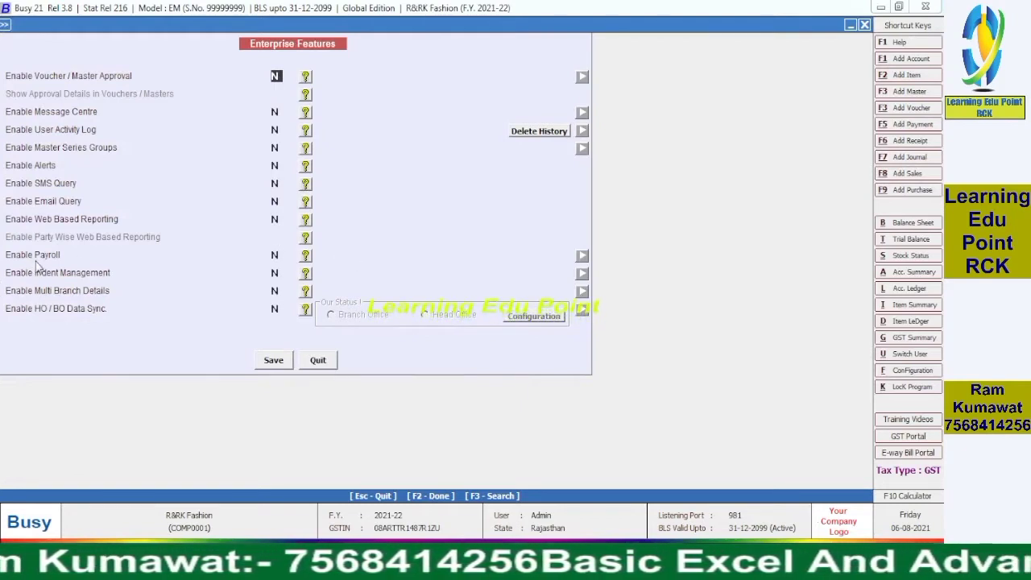
Step: Enable the Payroll feature in the enterprise features and open its configuration
click(276, 254)
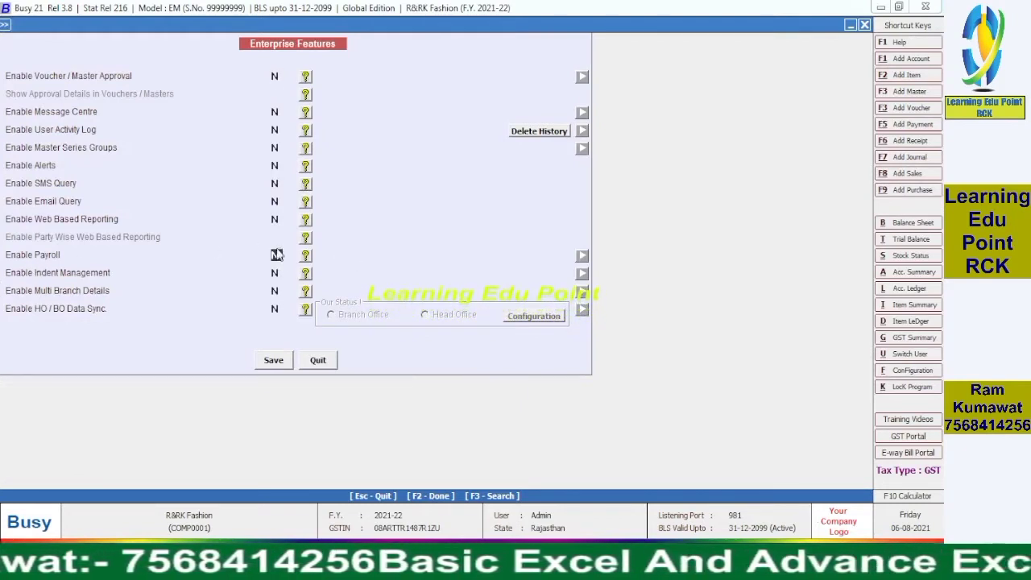
key(y)
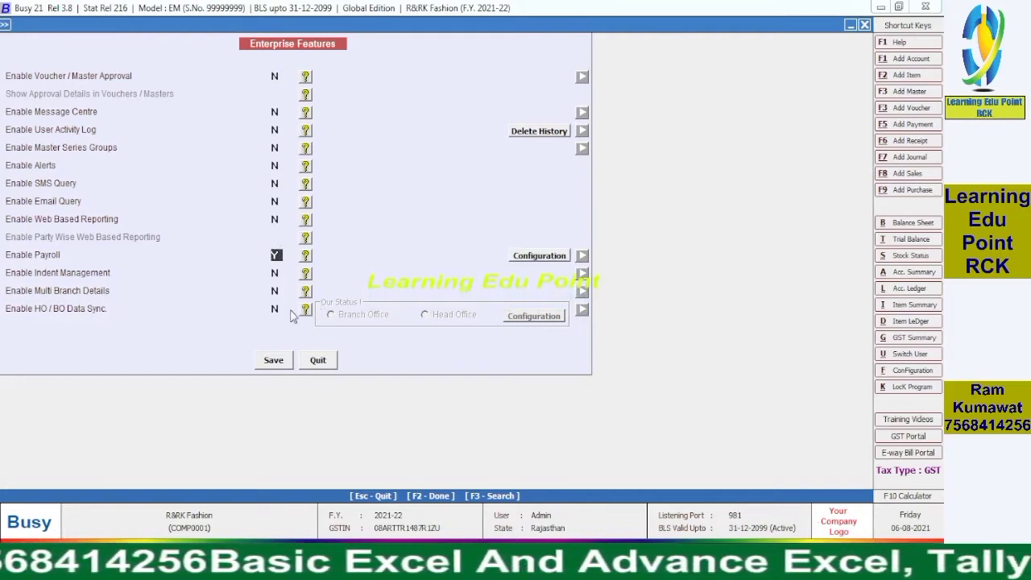
key(Return)
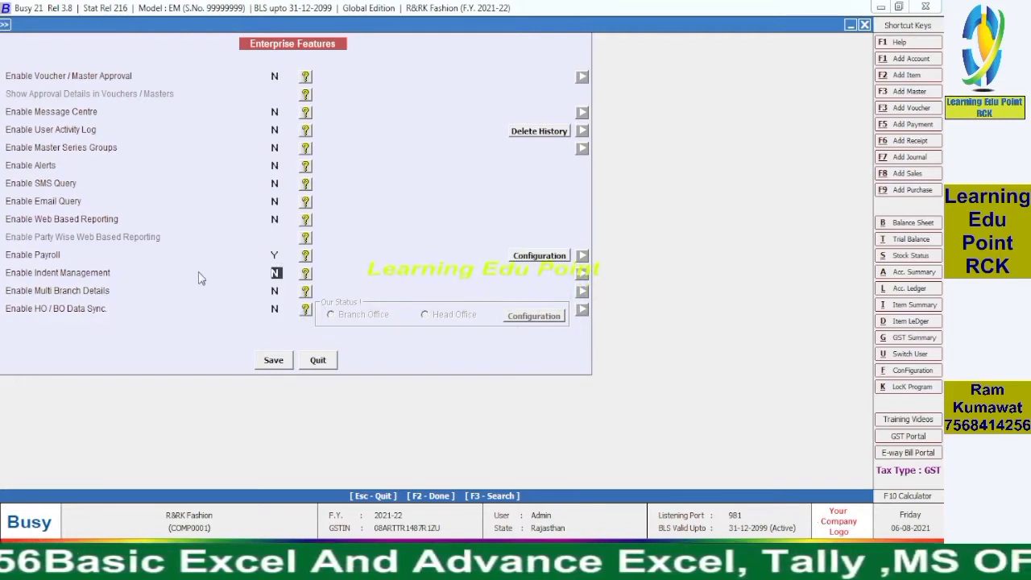
click(554, 258)
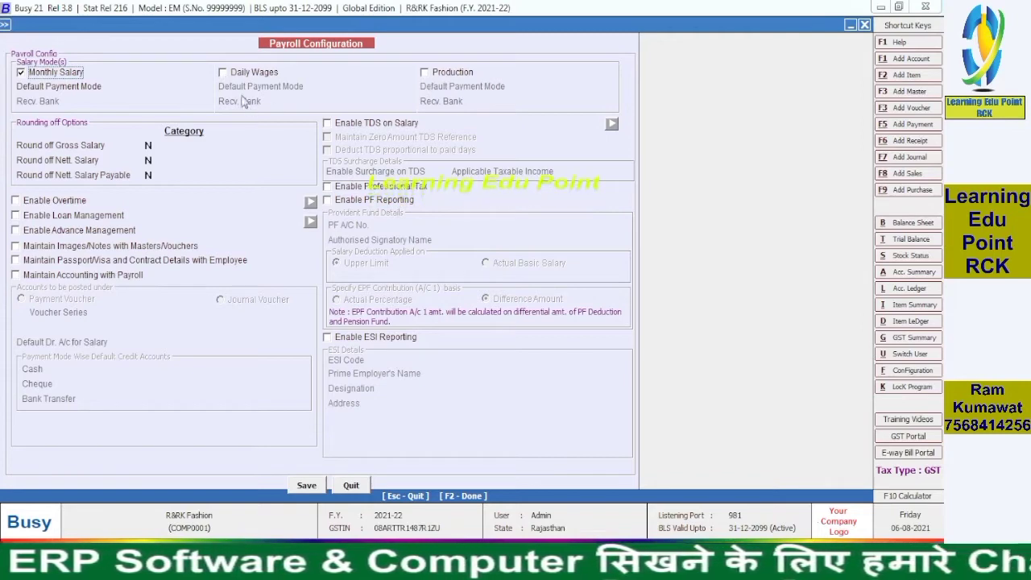
click(223, 73)
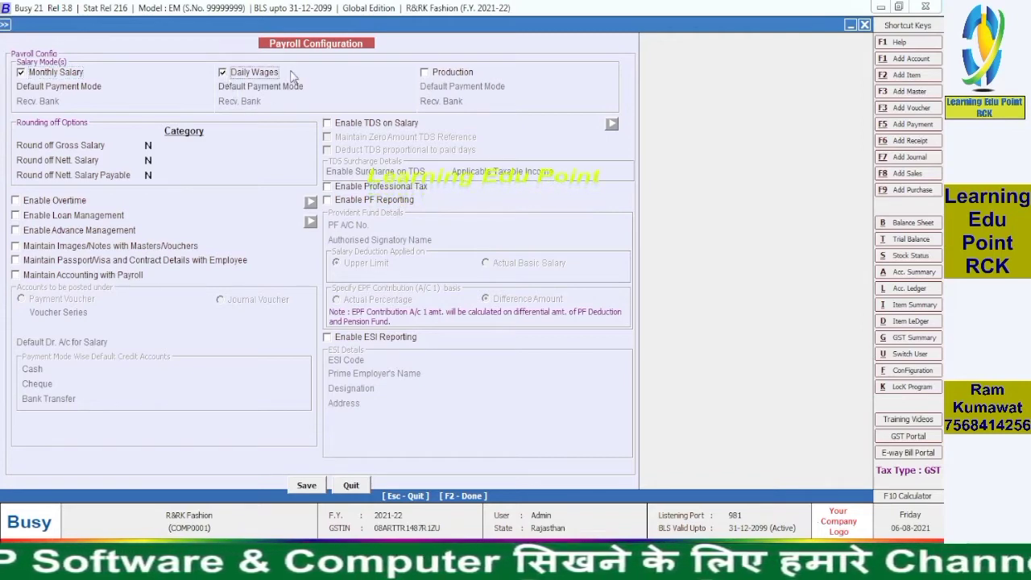
click(424, 73)
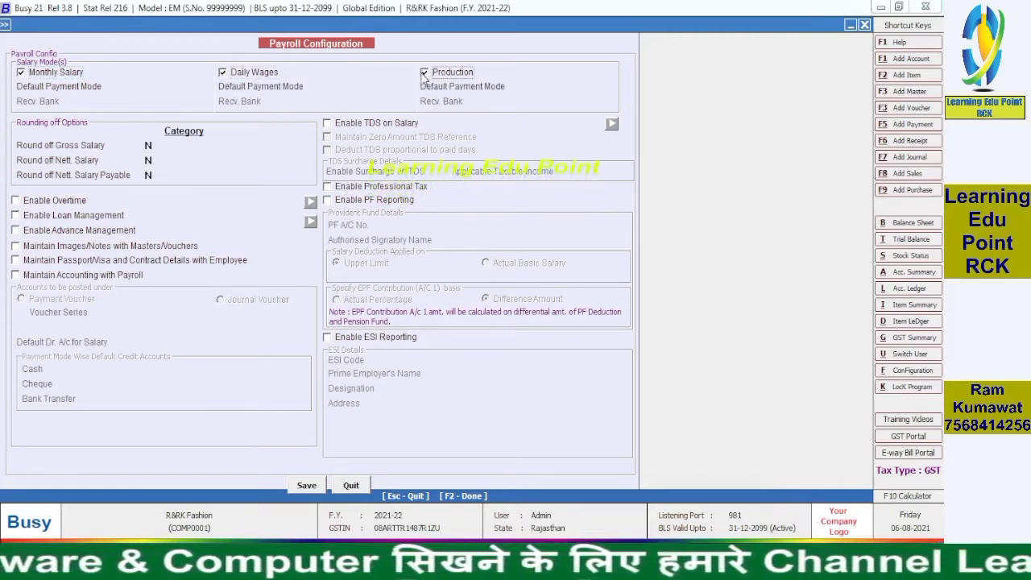
click(223, 72)
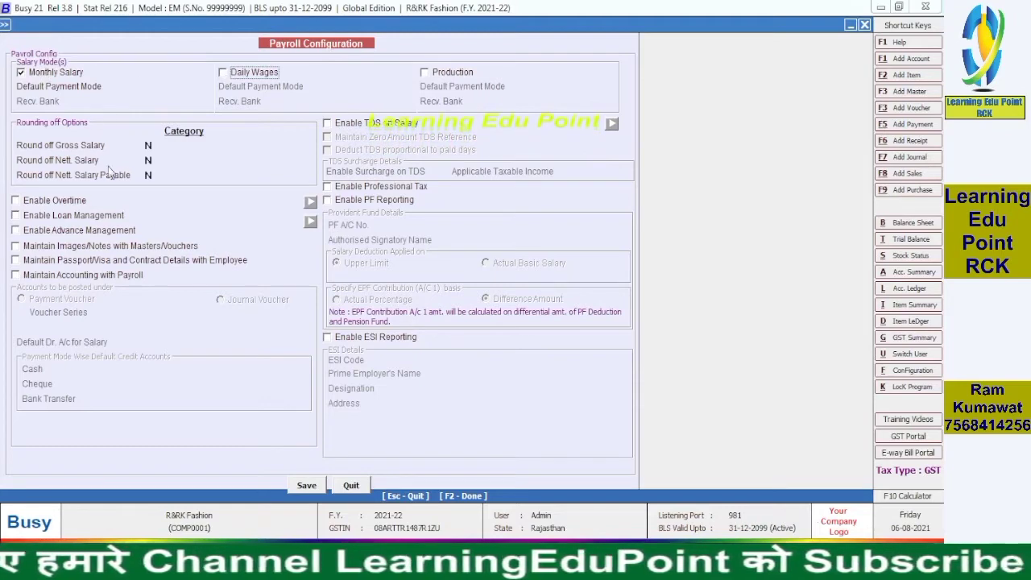
Step: Set Automatic rounding for gross salary, nett salary and nett salary payable, and enable overtime
click(148, 145)
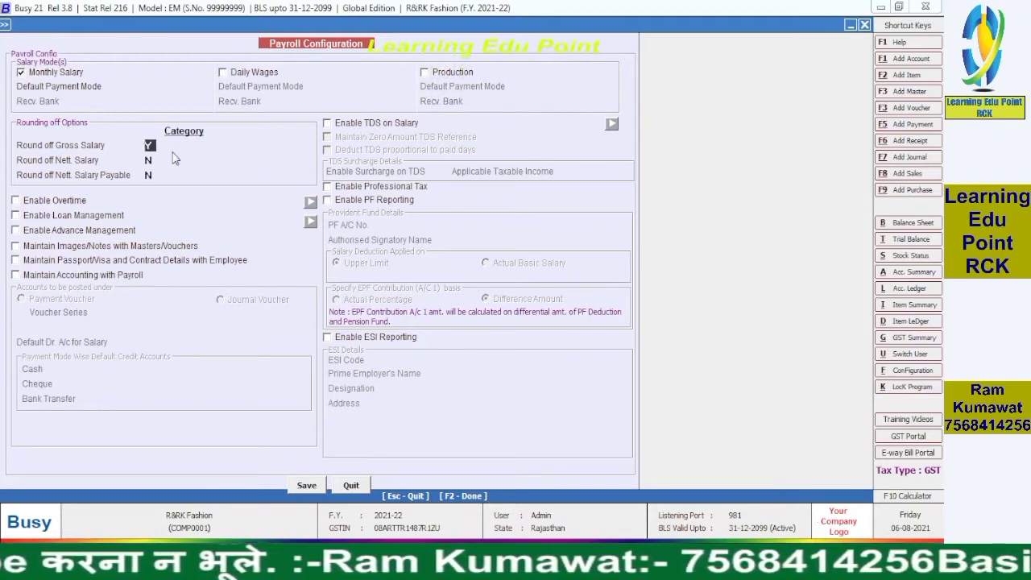
key(Return)
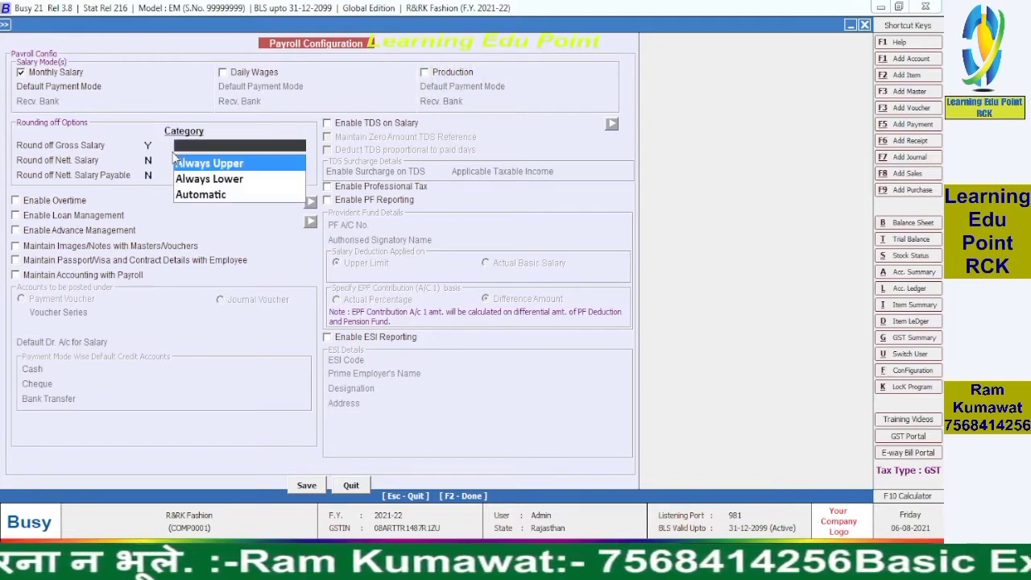
click(201, 195)
text(Y)
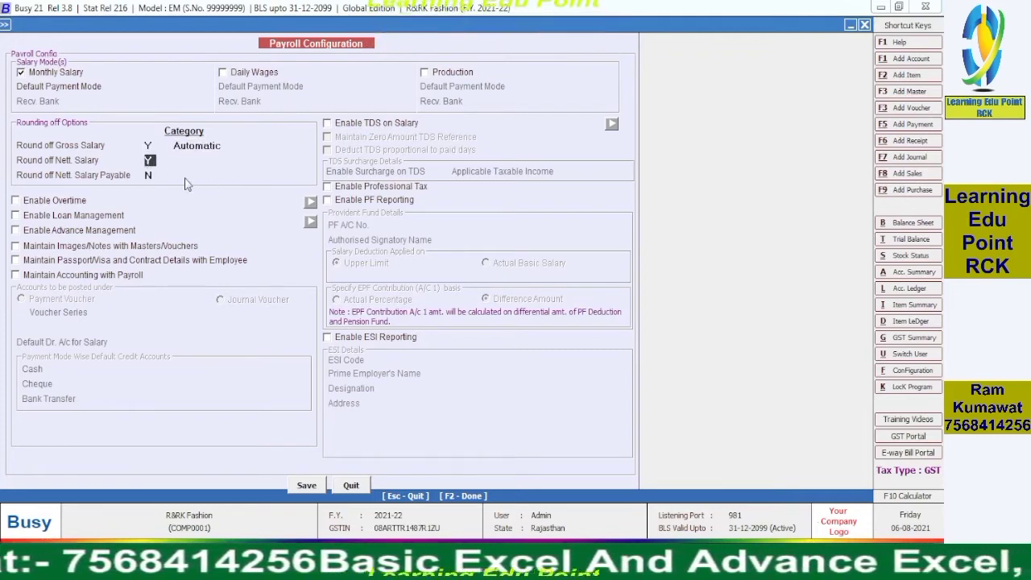
key(Return)
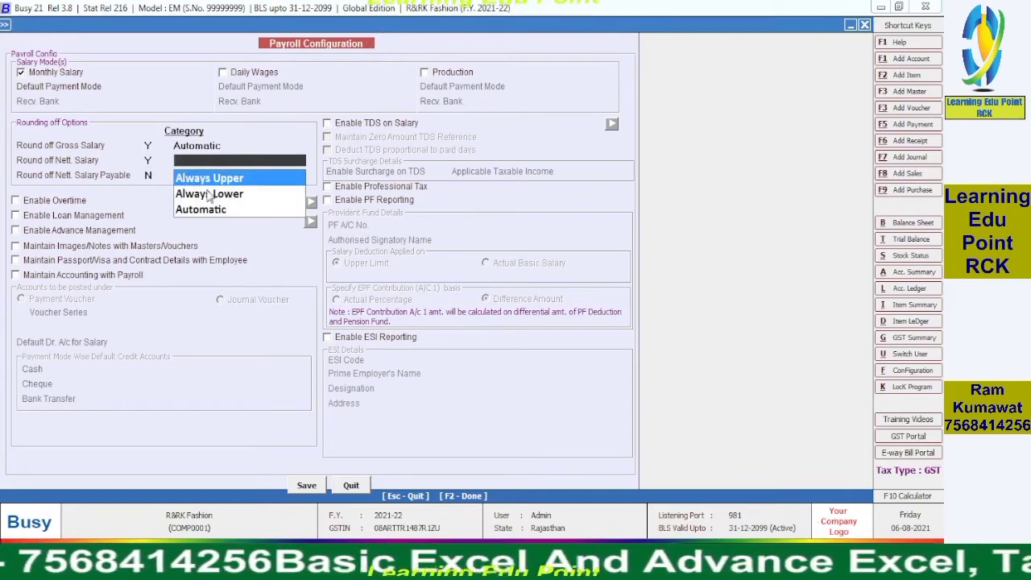
click(207, 210)
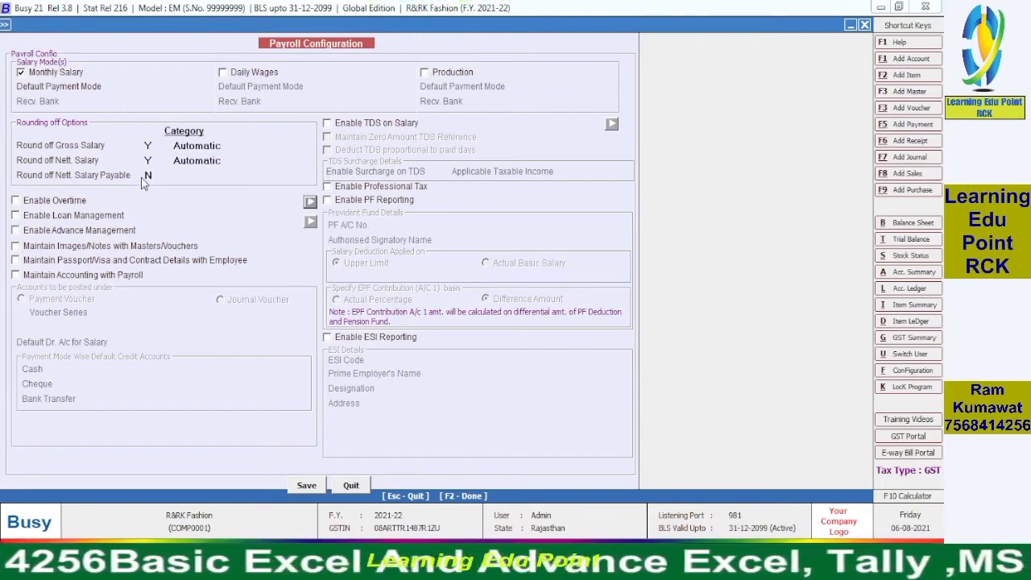
click(149, 176)
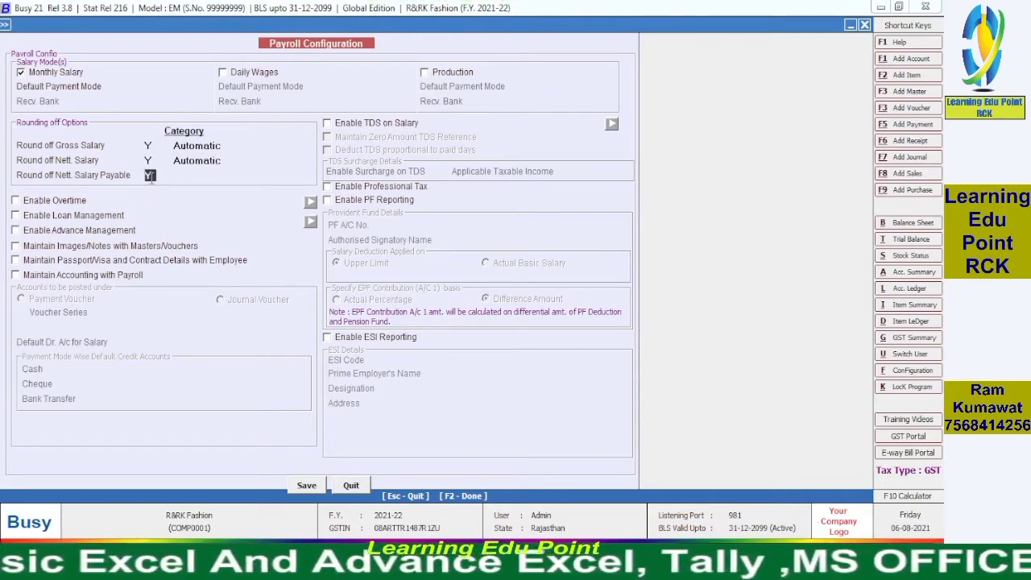
key(Return)
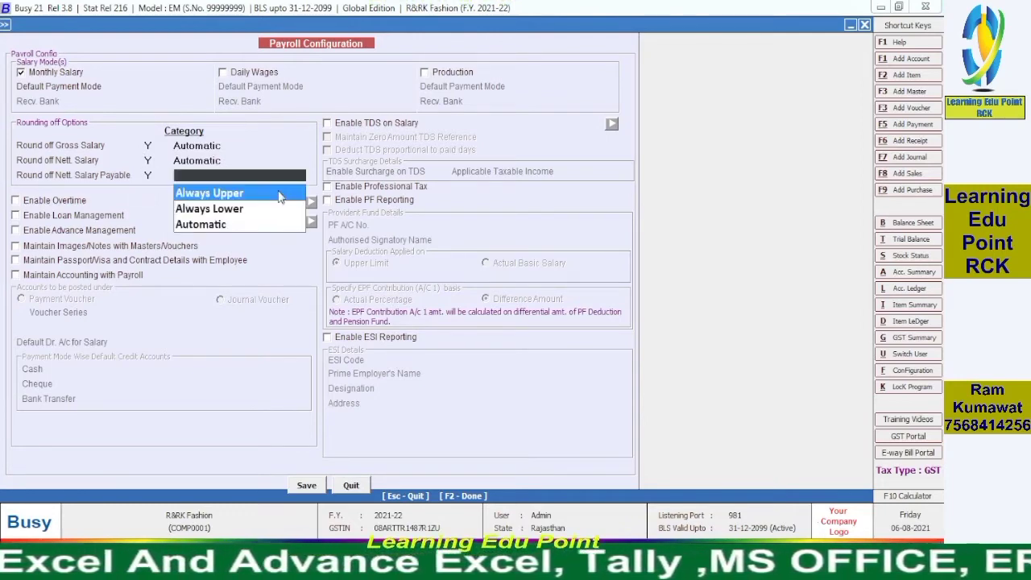
click(206, 226)
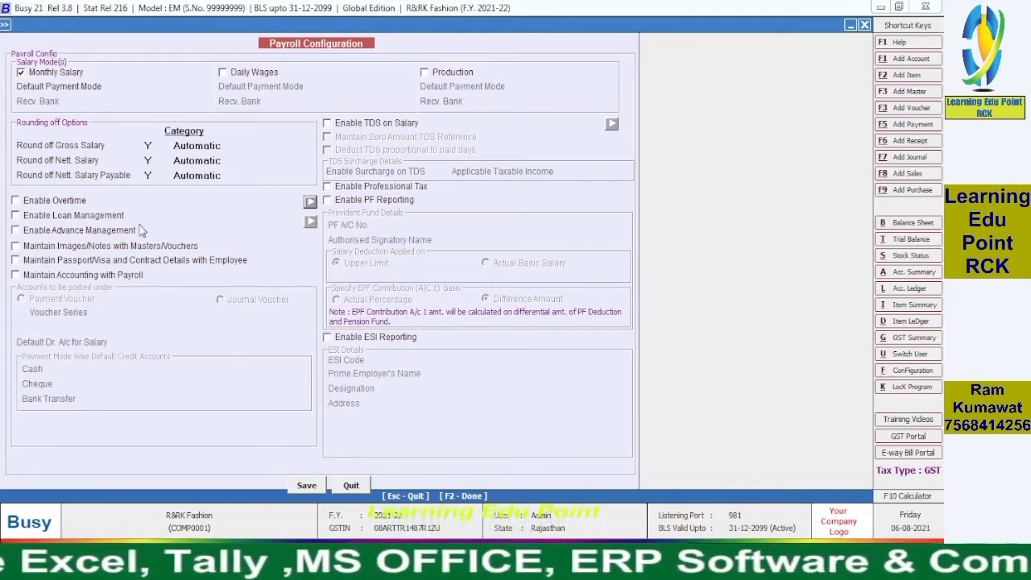
click(15, 200)
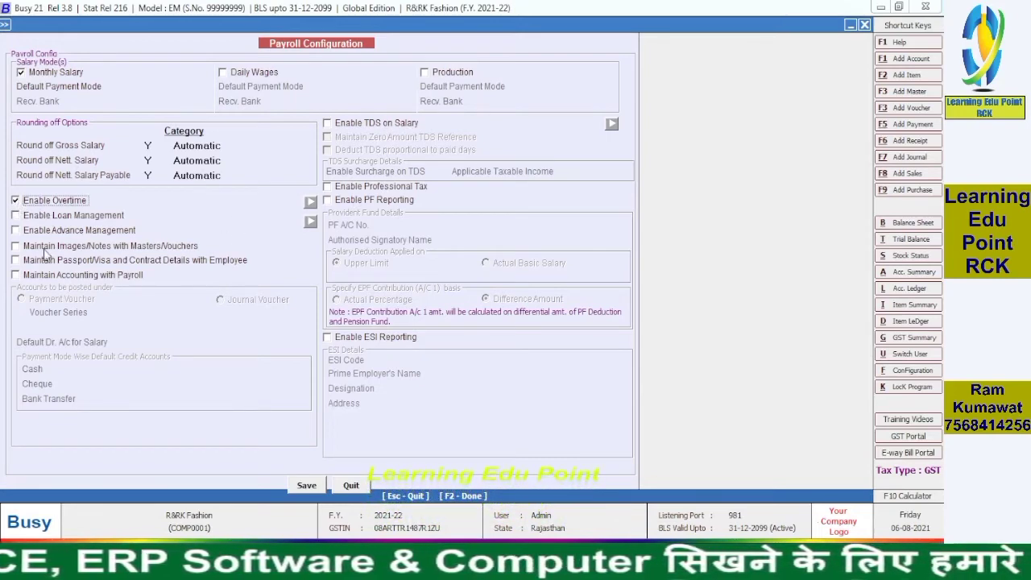
click(15, 216)
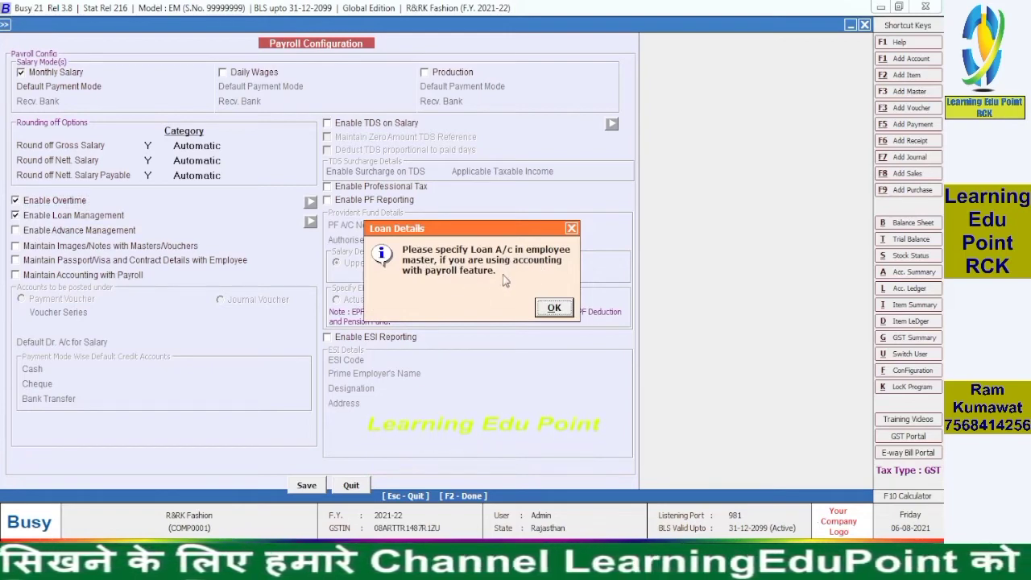
click(555, 310)
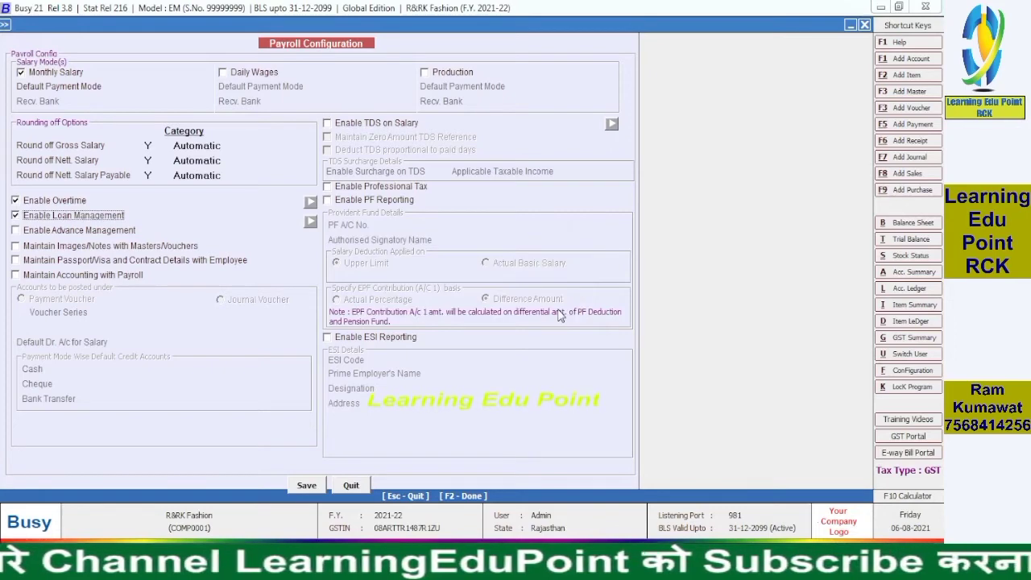
click(16, 231)
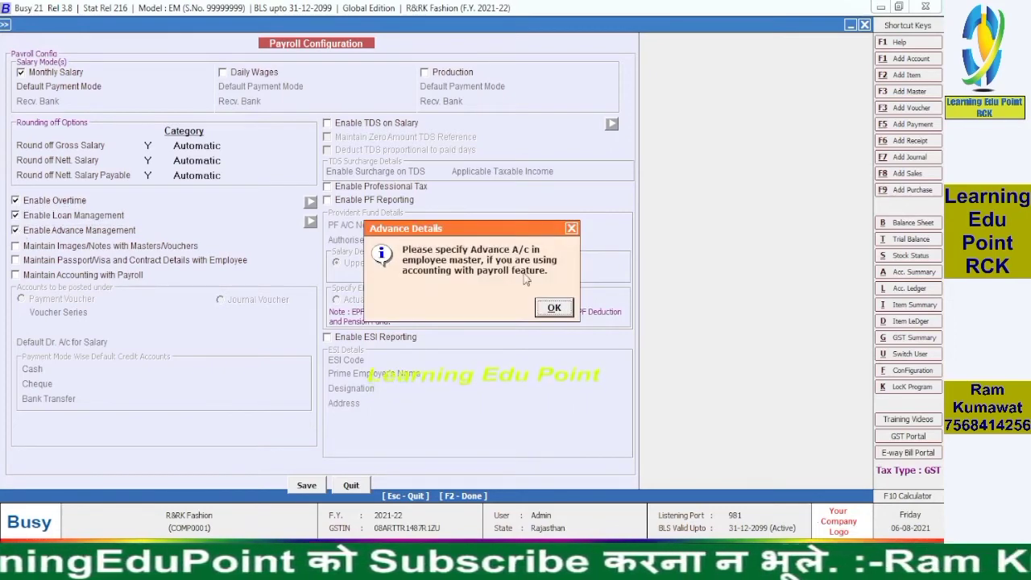
click(554, 308)
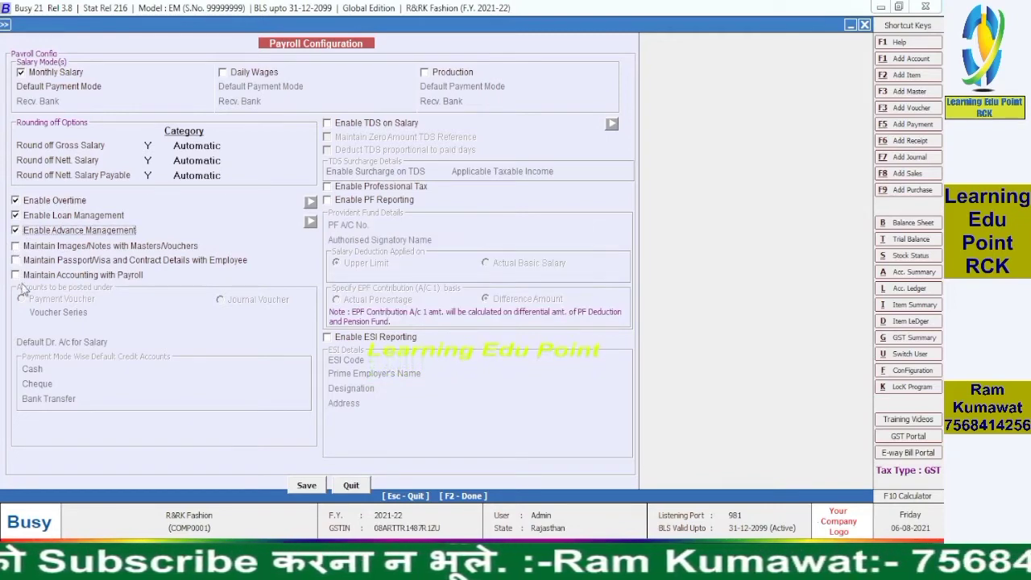
click(15, 216)
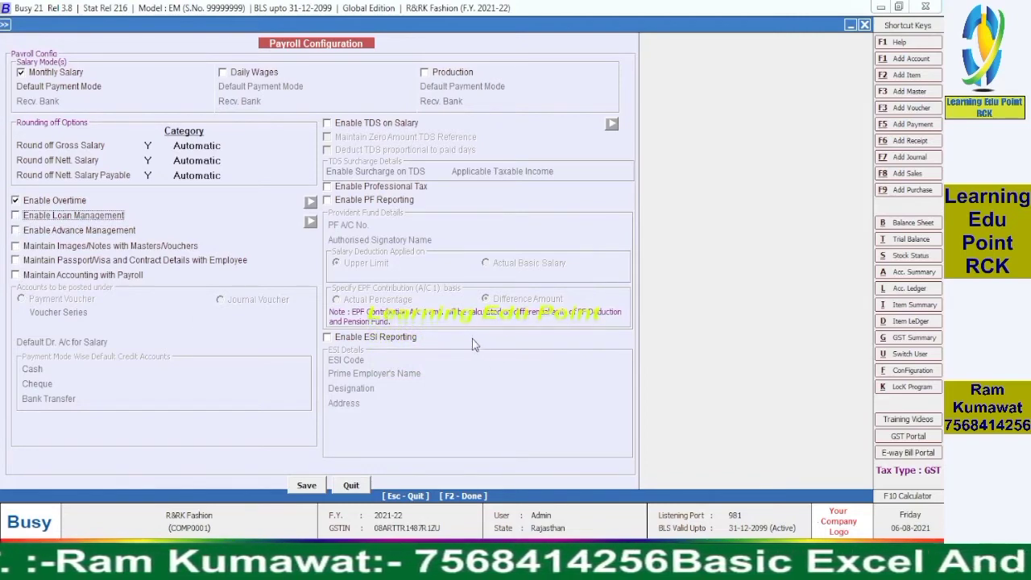
Step: Turn on accounting with payroll, posting the accounts under Payment Voucher with the Main voucher series
click(15, 276)
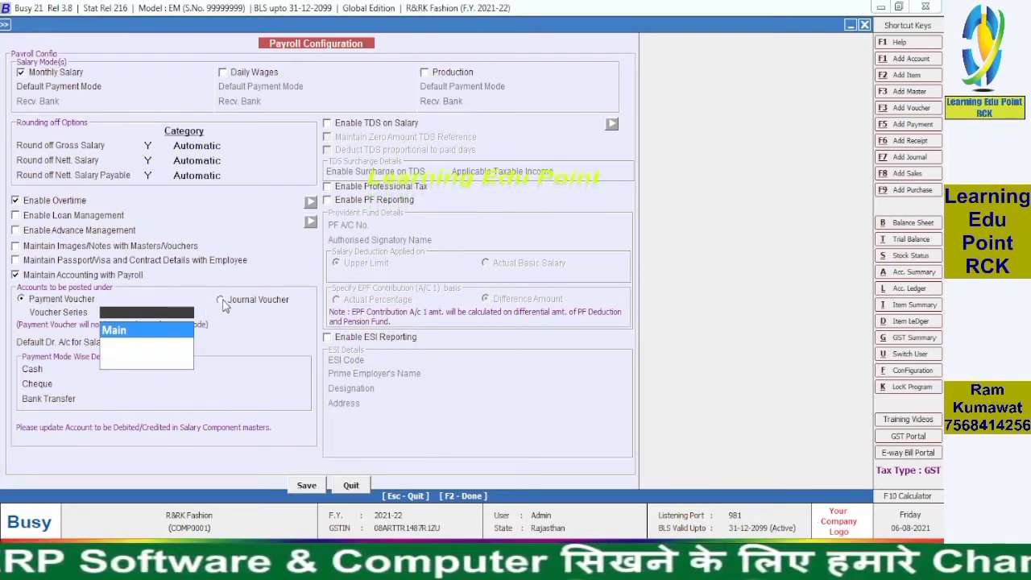
click(222, 300)
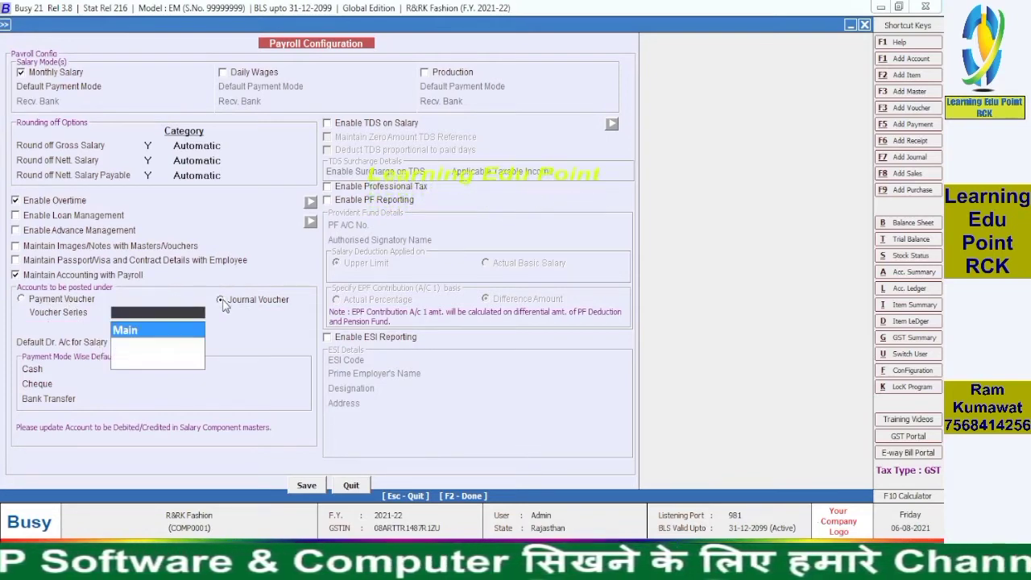
click(21, 299)
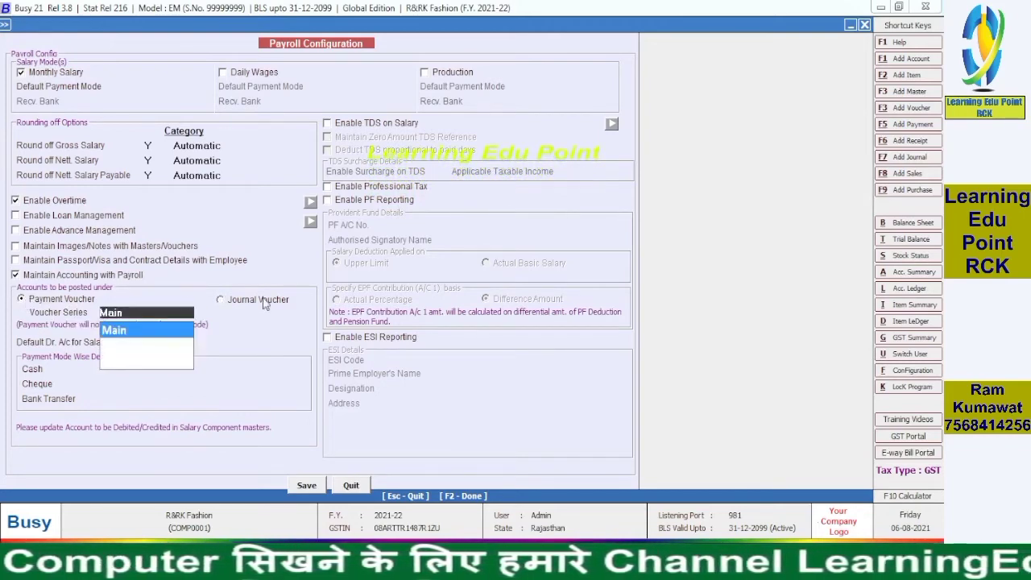
click(222, 300)
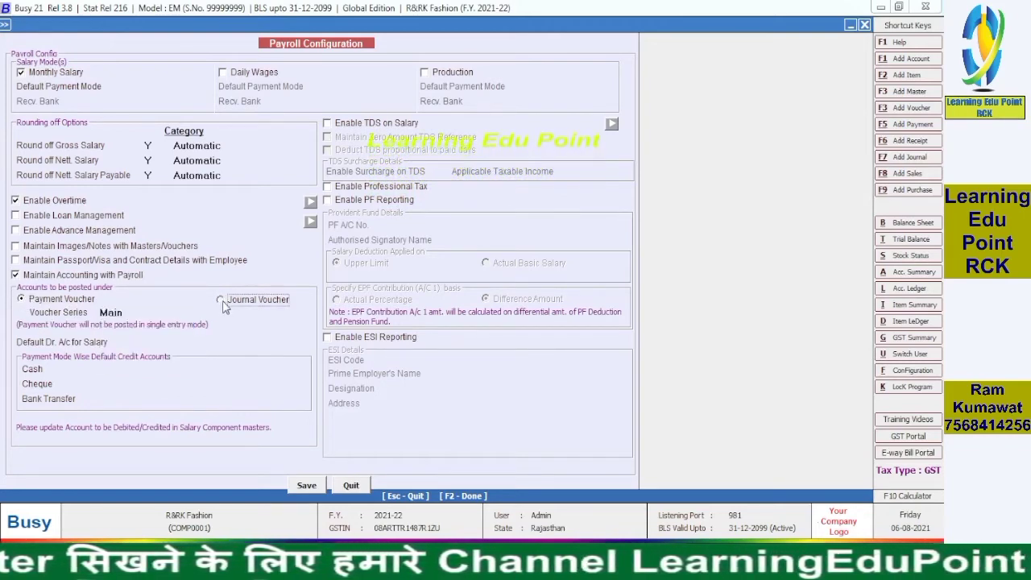
click(150, 322)
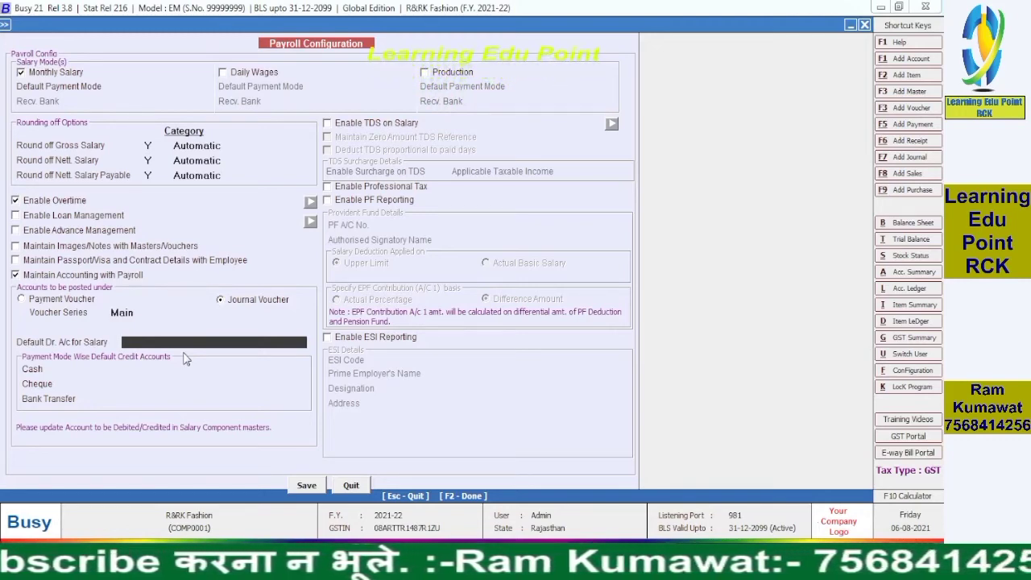
click(39, 300)
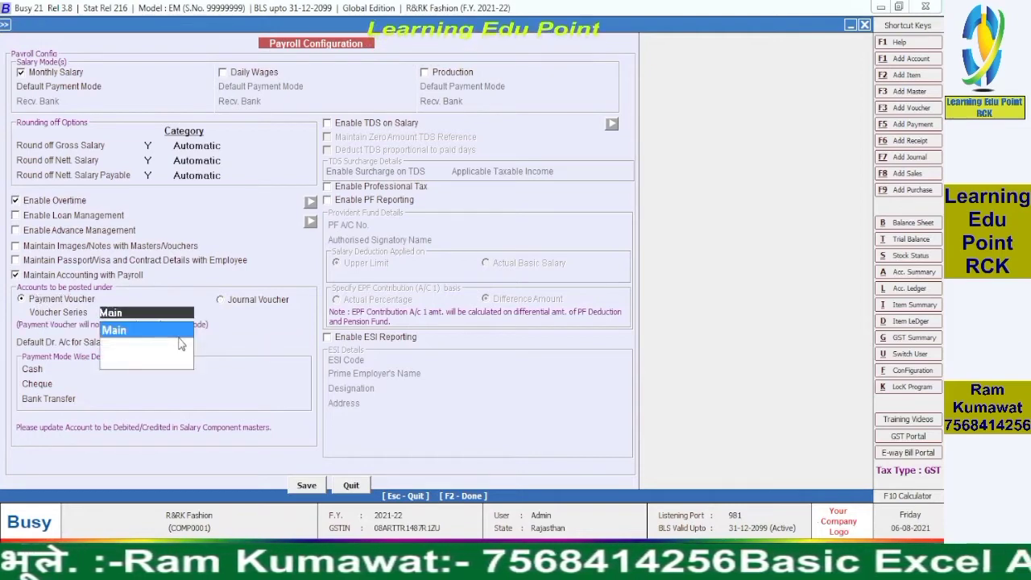
key(Return)
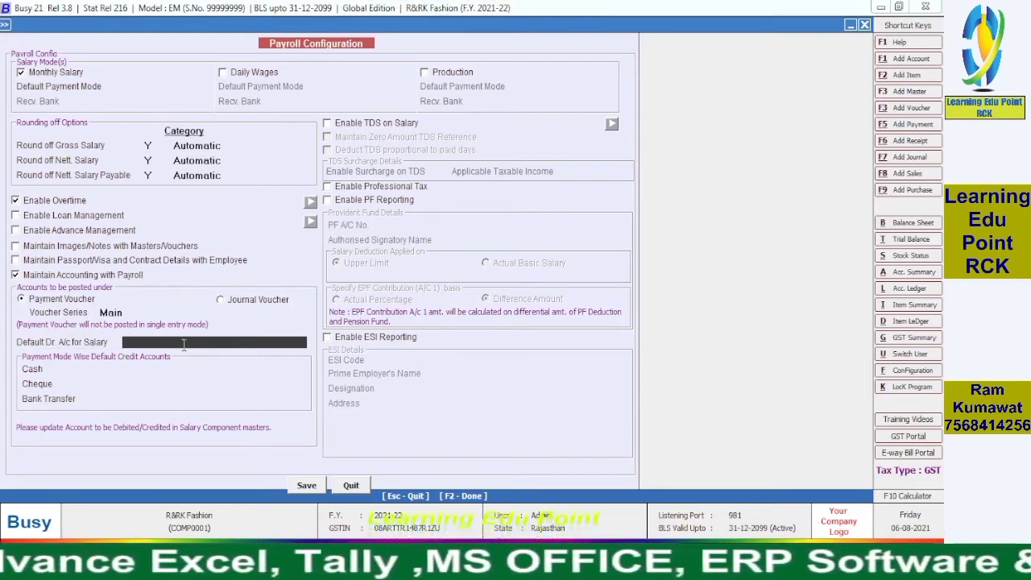
Step: Set the default debit account for salary to Salary
text(s)
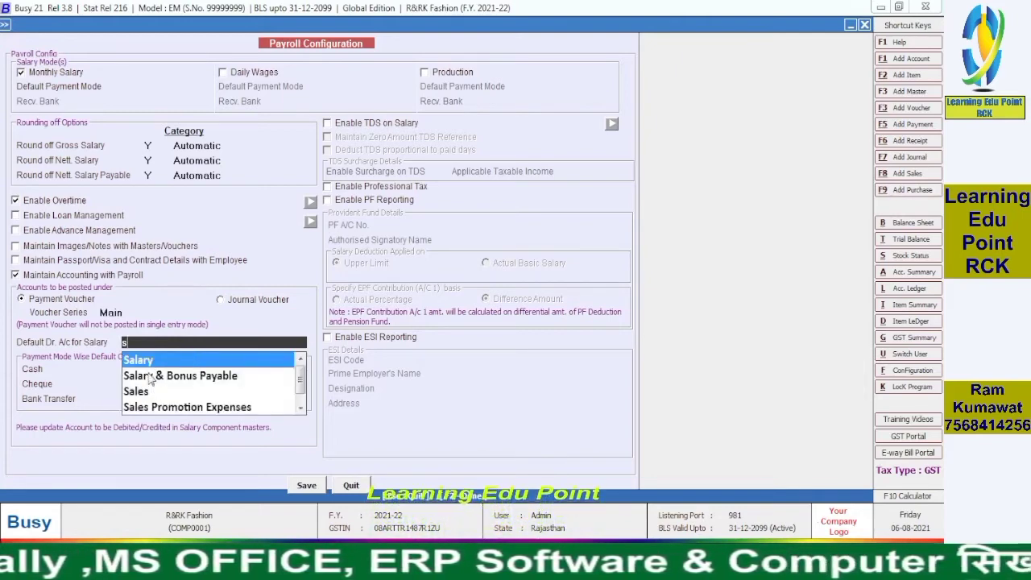
scroll(300, 383, down, 1)
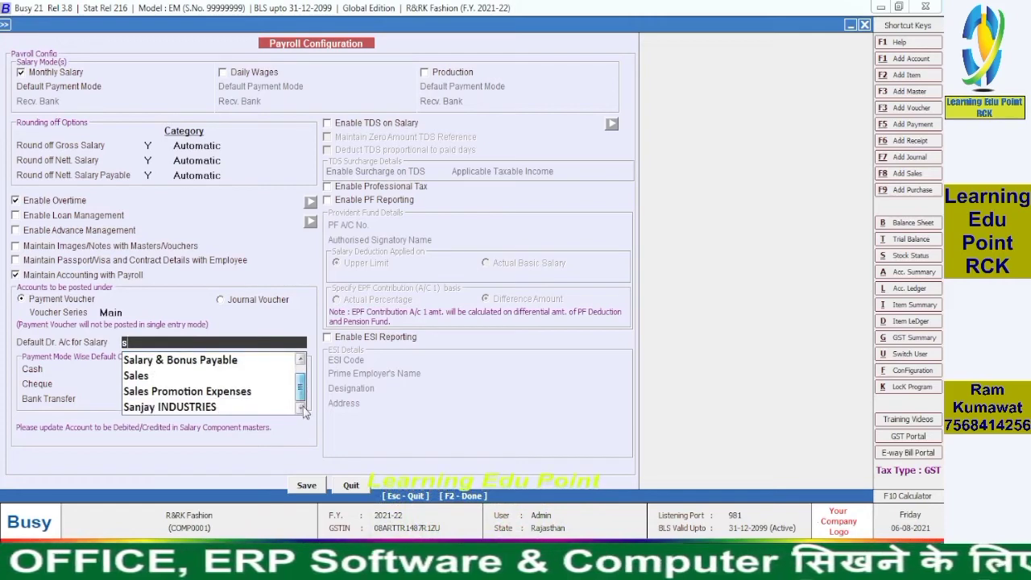
scroll(299, 383, up, 1)
click(156, 364)
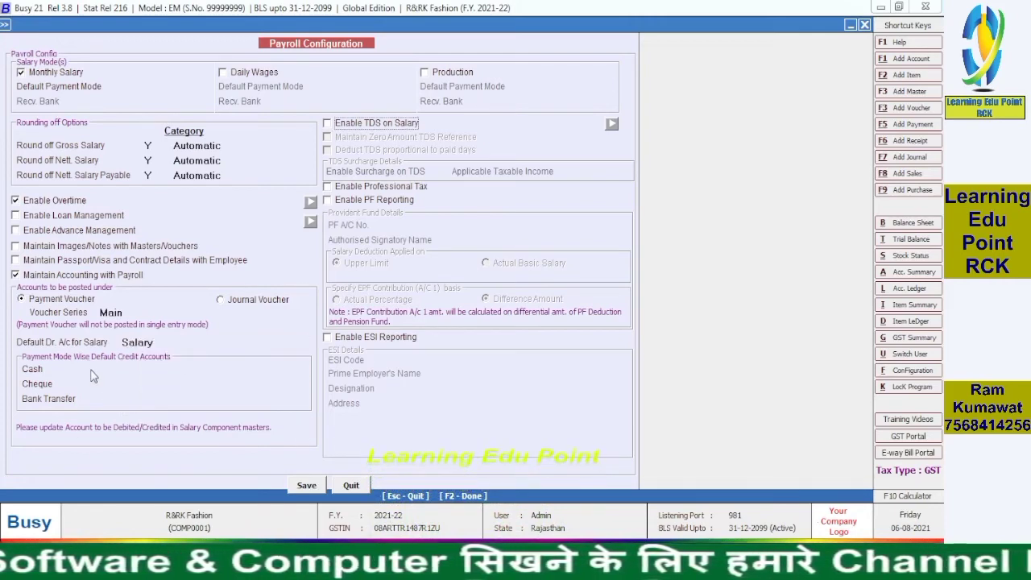
Step: Set the default credit accounts by payment mode: Cash for cash payments, and the SBI bank account for both cheque and bank transfer
click(142, 369)
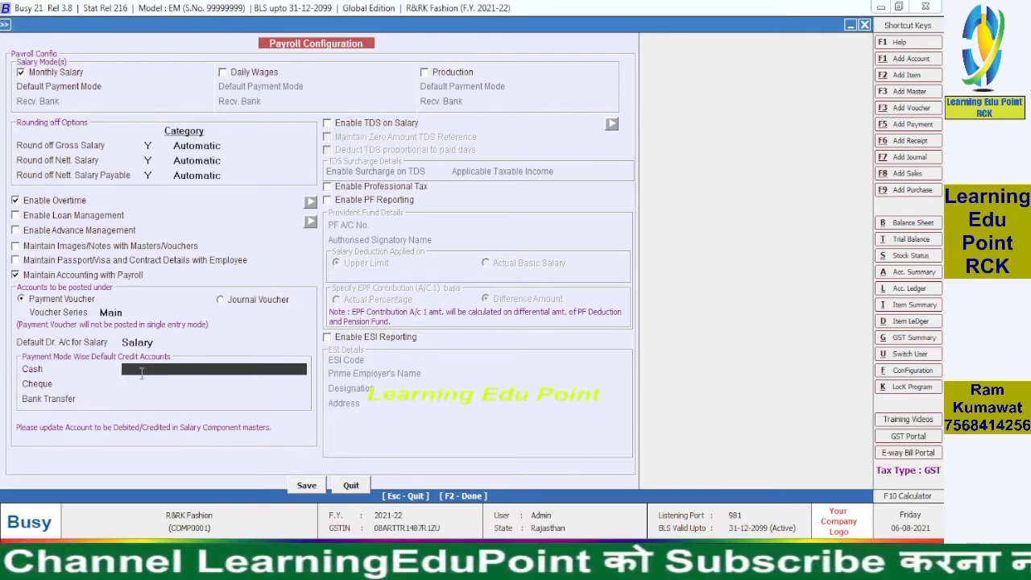
click(141, 372)
click(137, 413)
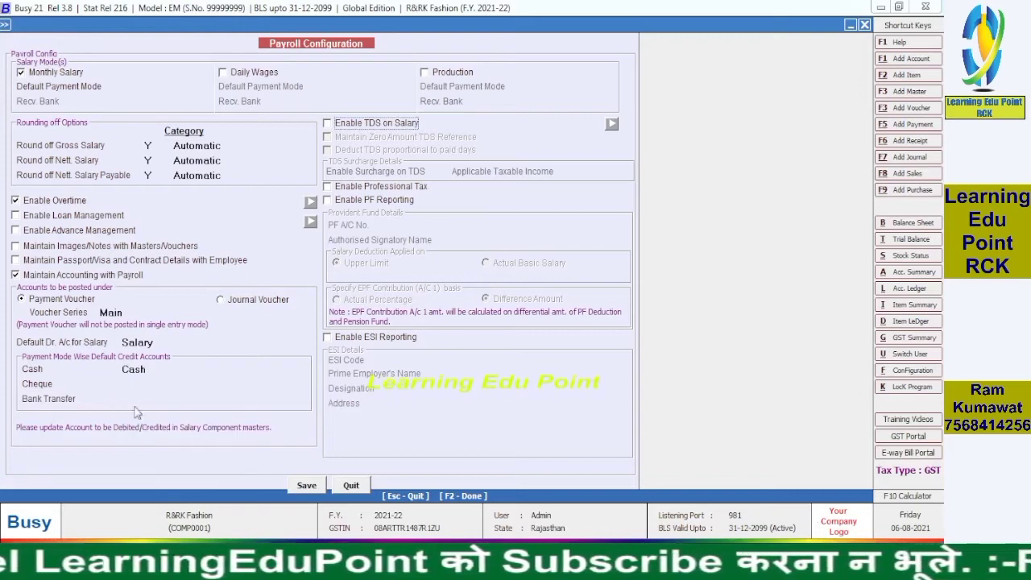
click(135, 384)
text(sb)
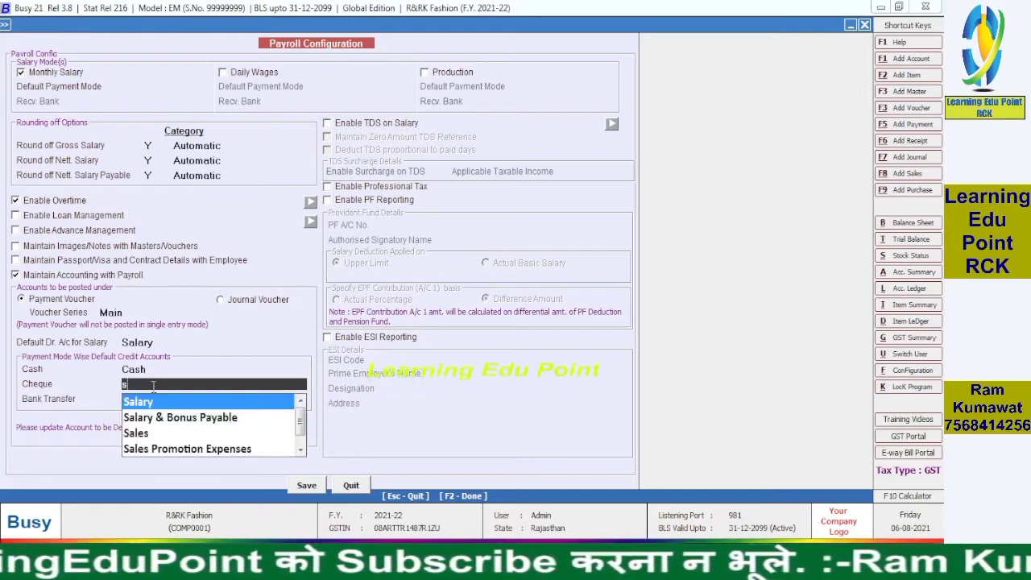
click(143, 403)
click(142, 399)
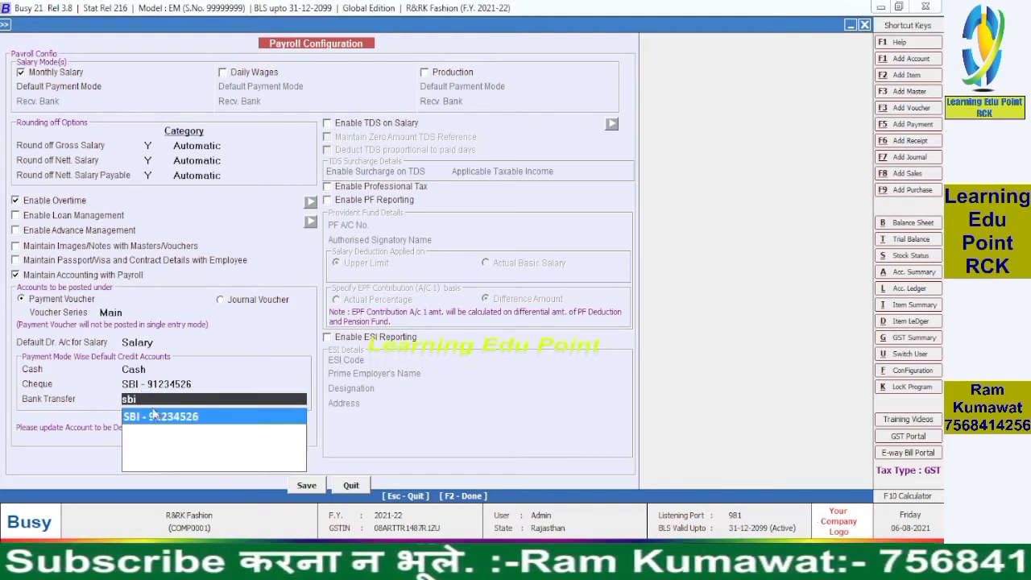
click(155, 420)
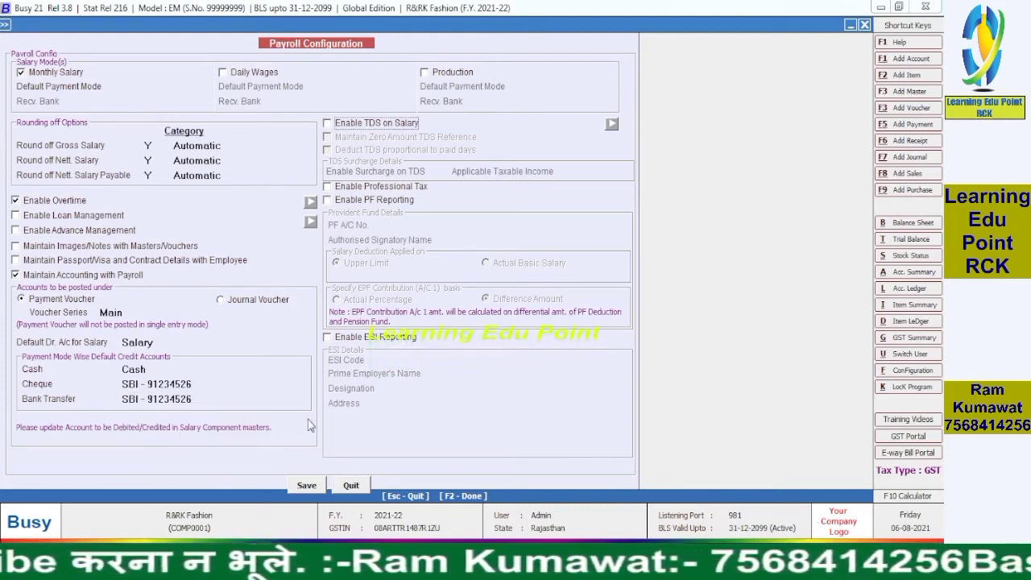
Step: Enable TDS on salary and PF reporting, and enter the company's PF account number
click(328, 124)
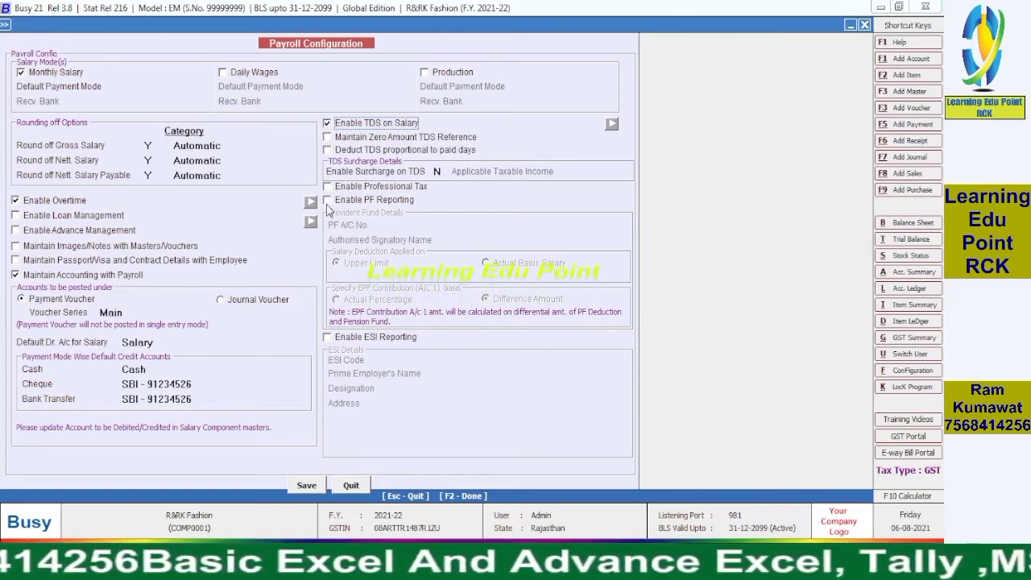
click(327, 201)
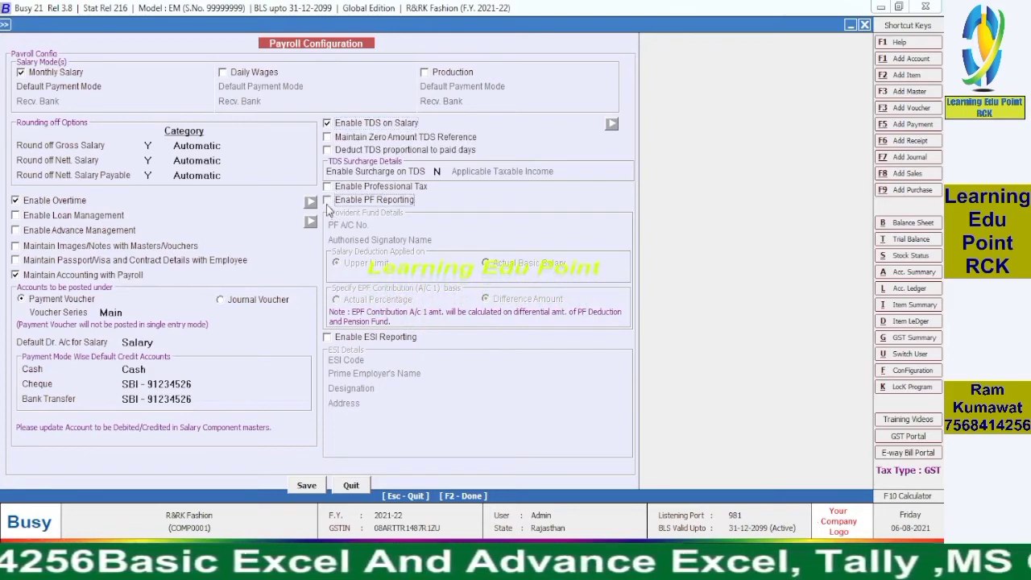
click(455, 224)
text(12sdf)
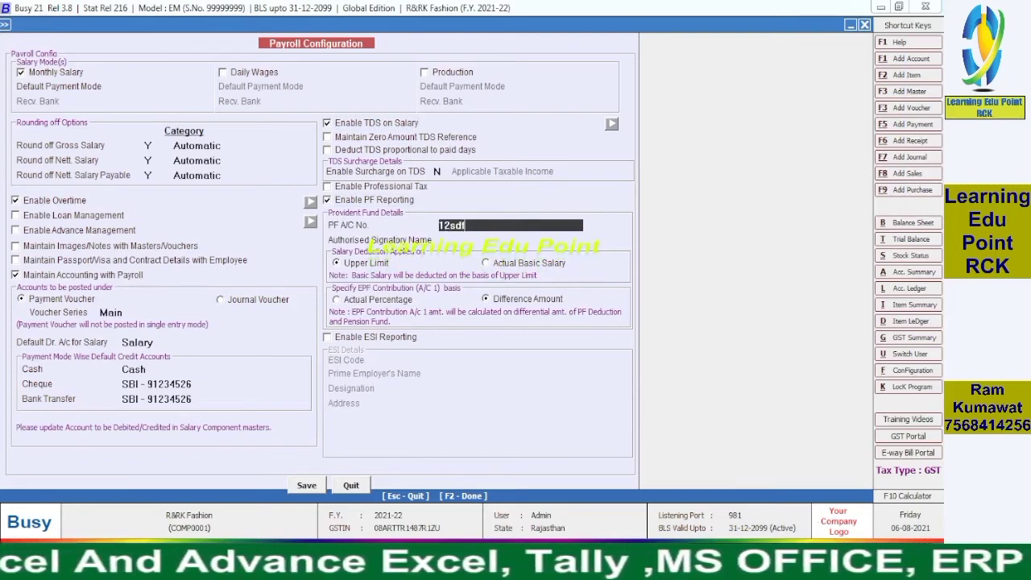
text(w3124355)
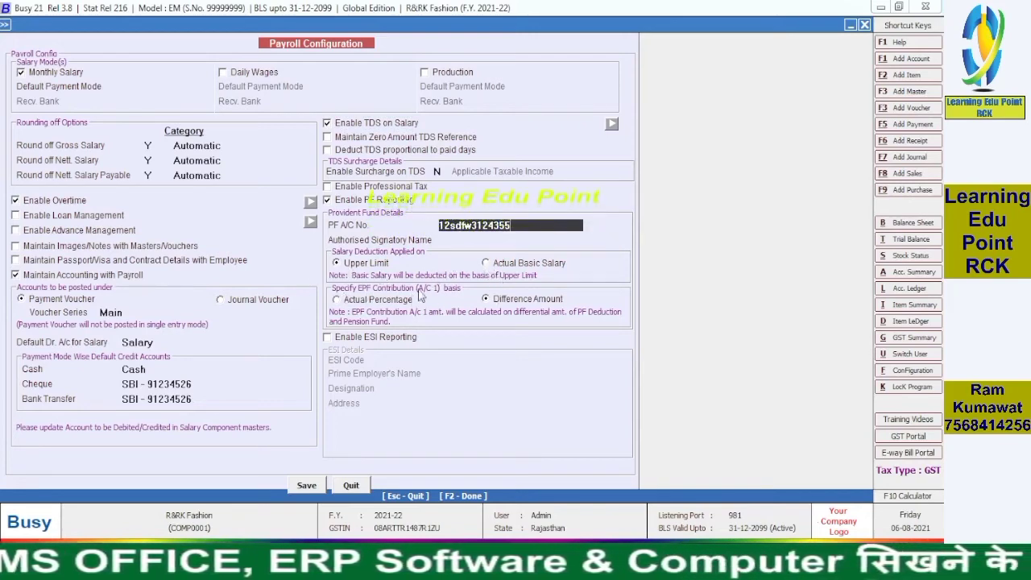
Step: Enable ESI reporting and fill in the ESI code, the prime employer's name, the designation Director and the address
click(329, 340)
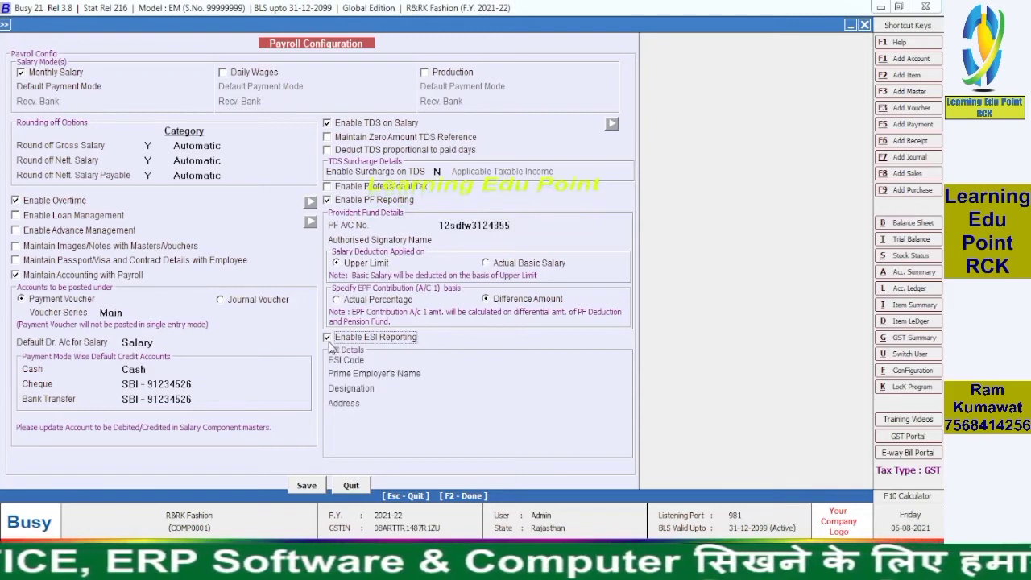
click(431, 361)
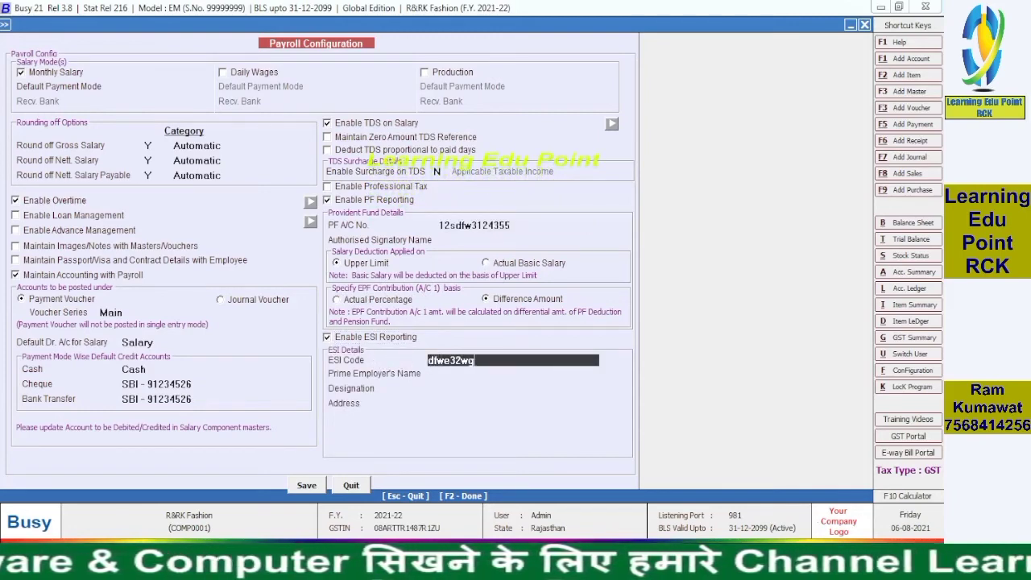
text(dfwe32wgg)
click(445, 371)
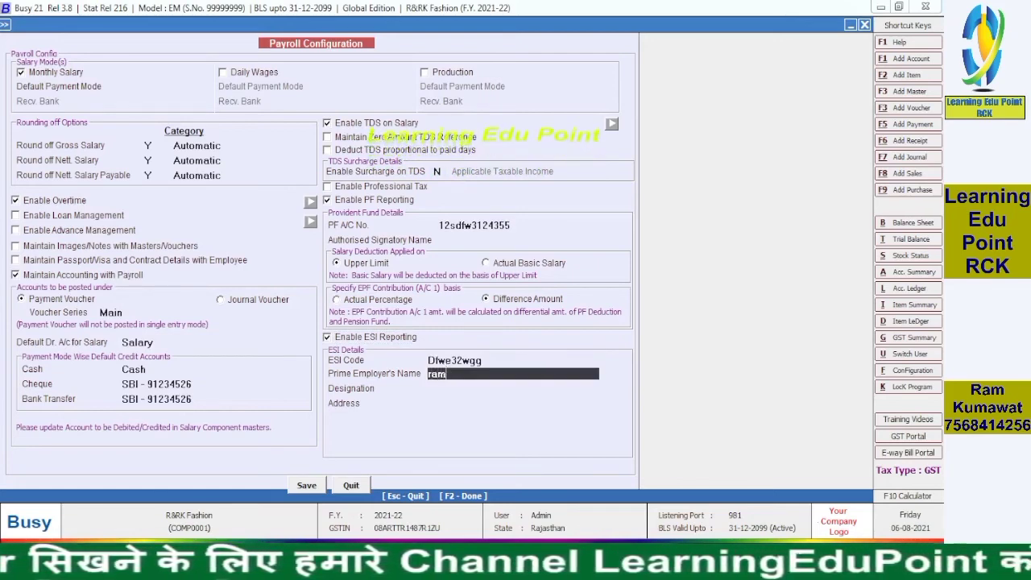
text(ram)
key(Return)
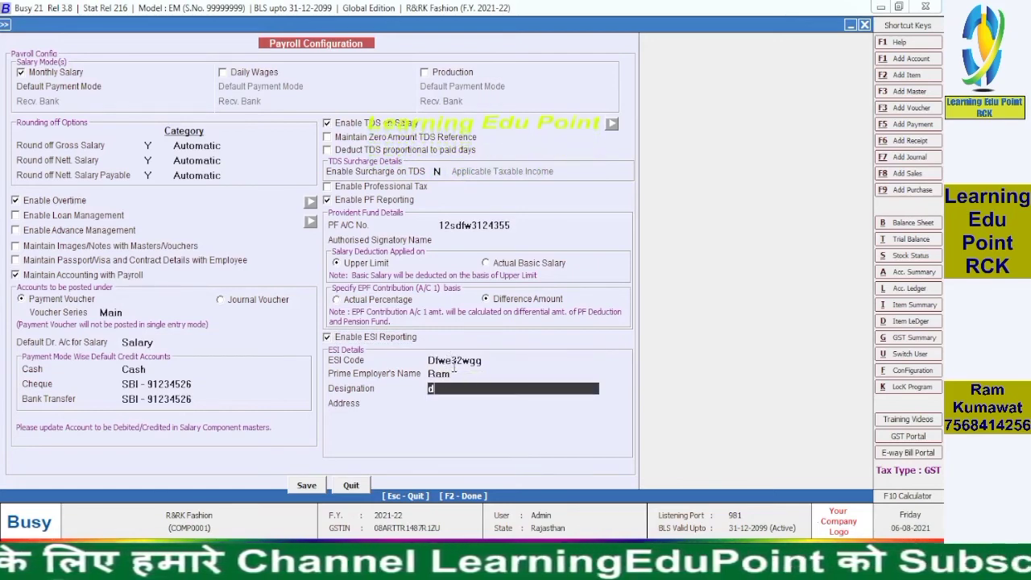
text(direc)
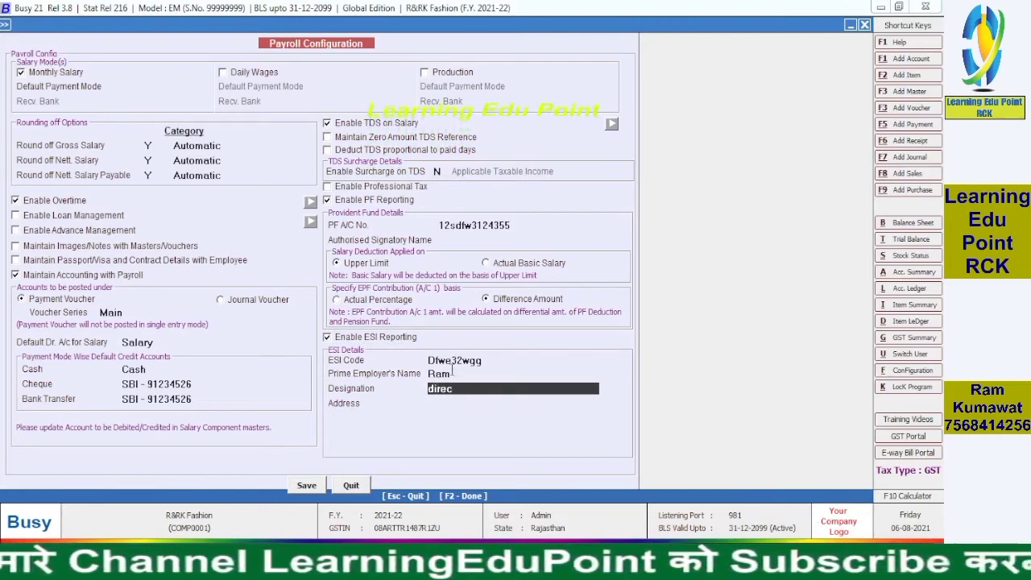
text(tor)
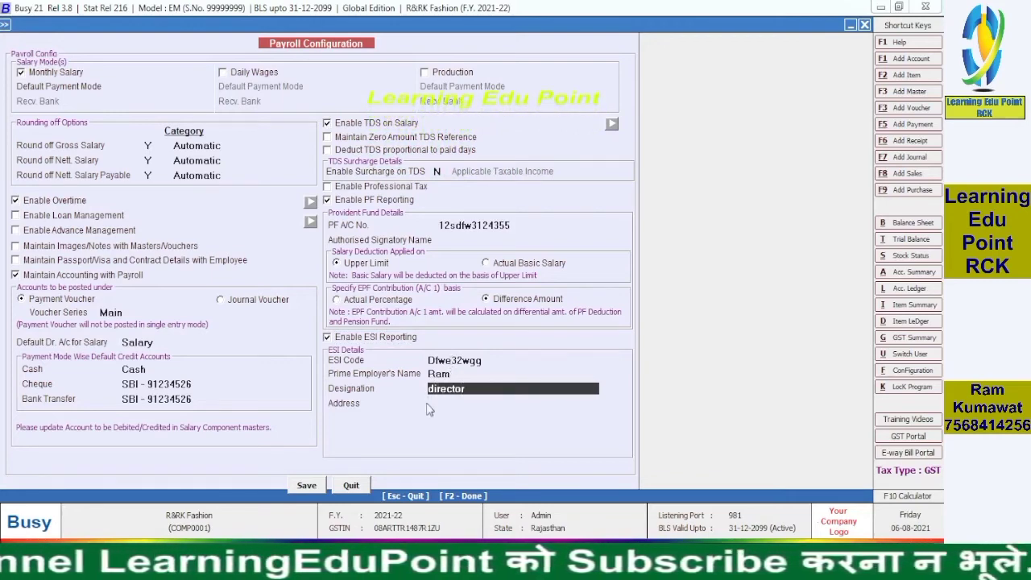
key(Return)
text(jhunjhunu)
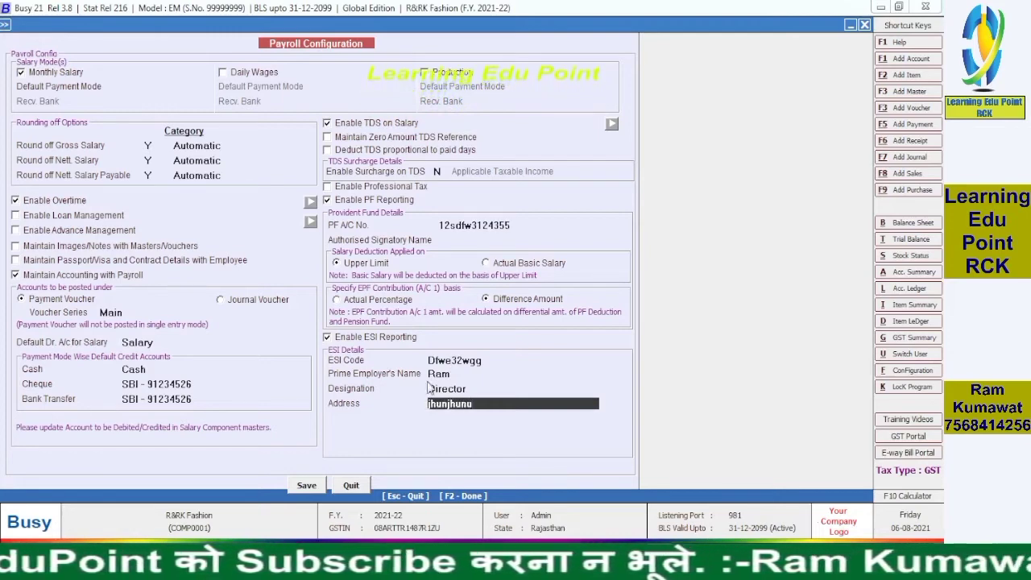
key(Return)
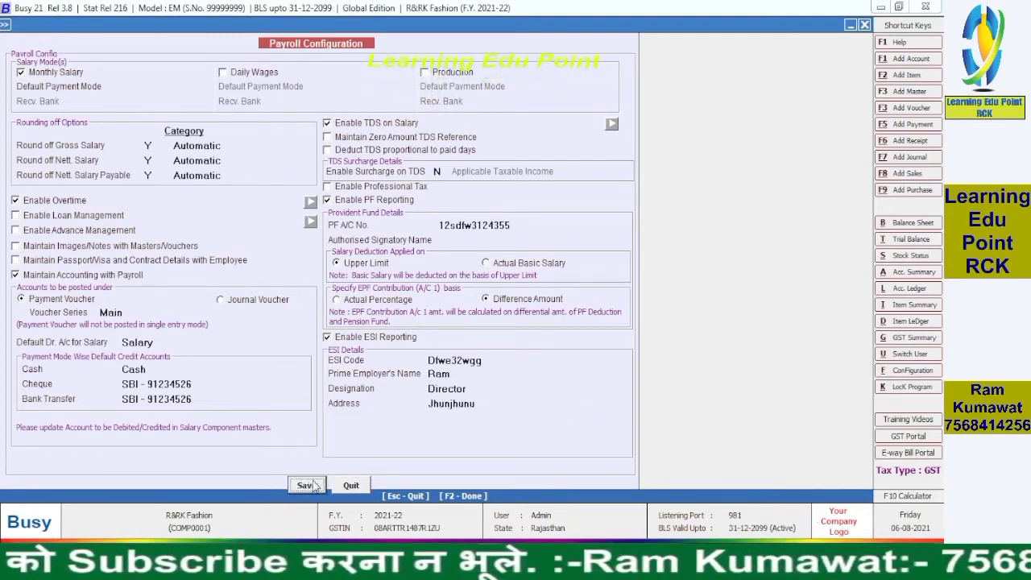
Step: Save the payroll configuration and leave the enterprise features and Features / Options screens
click(310, 486)
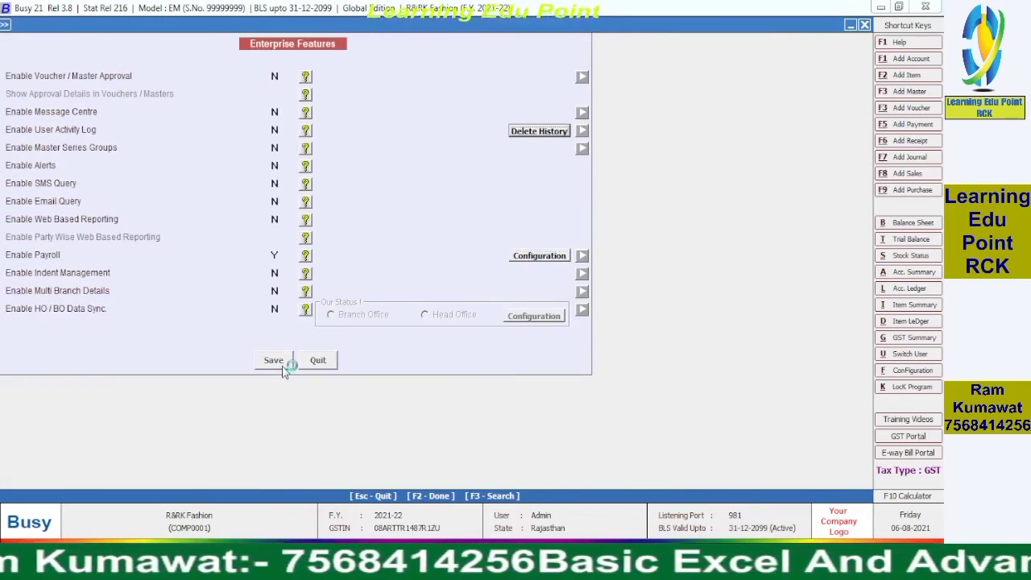
click(316, 362)
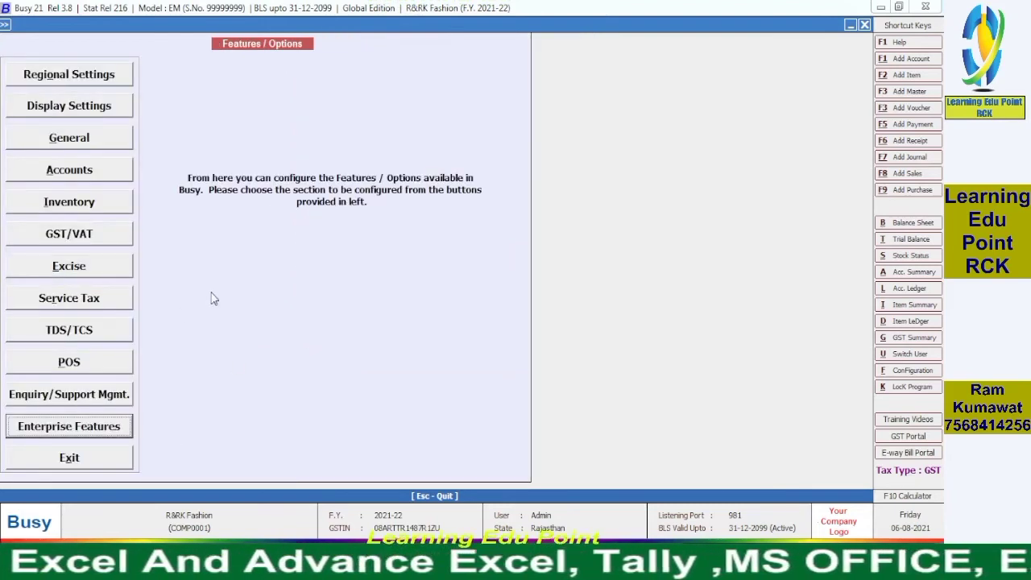
key(Escape)
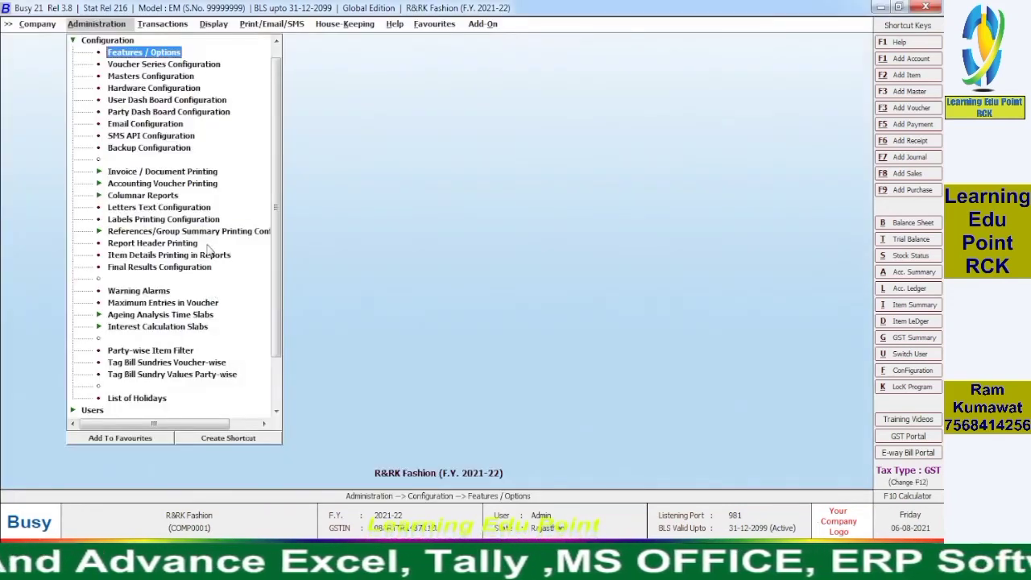
Step: Review the employee, employee group and salary component masters and the Salary Calculation transaction
click(73, 40)
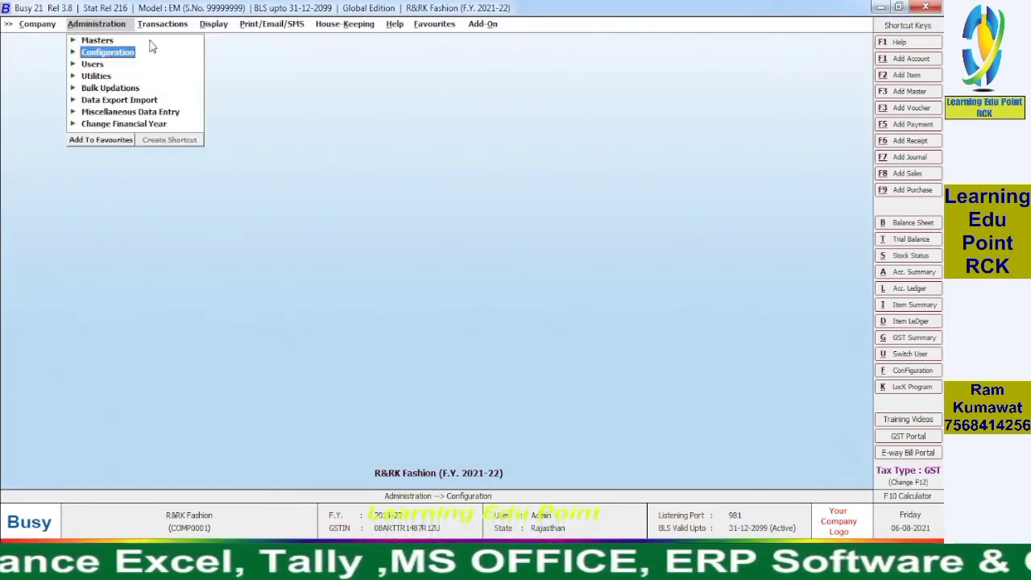
click(154, 24)
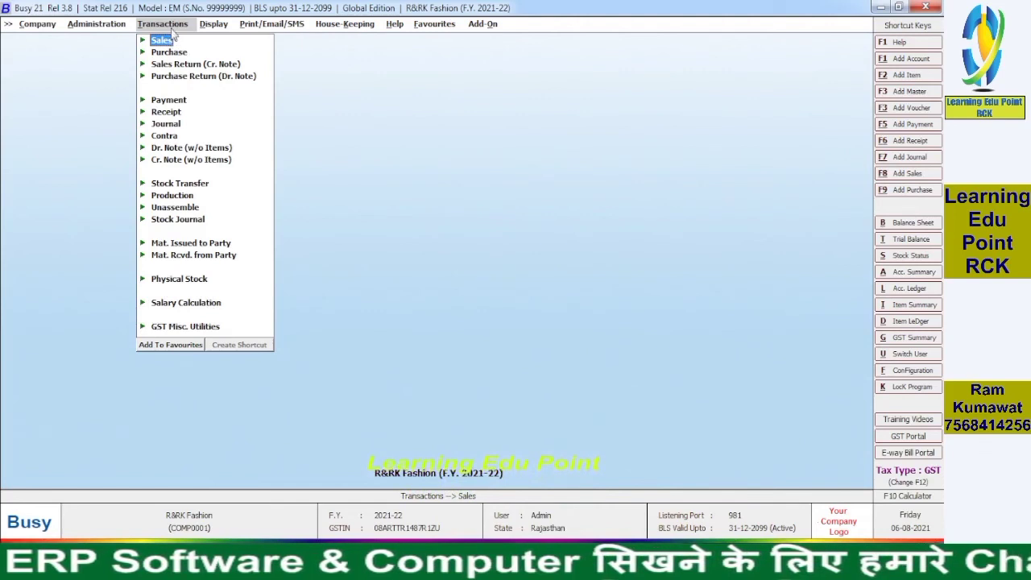
click(105, 31)
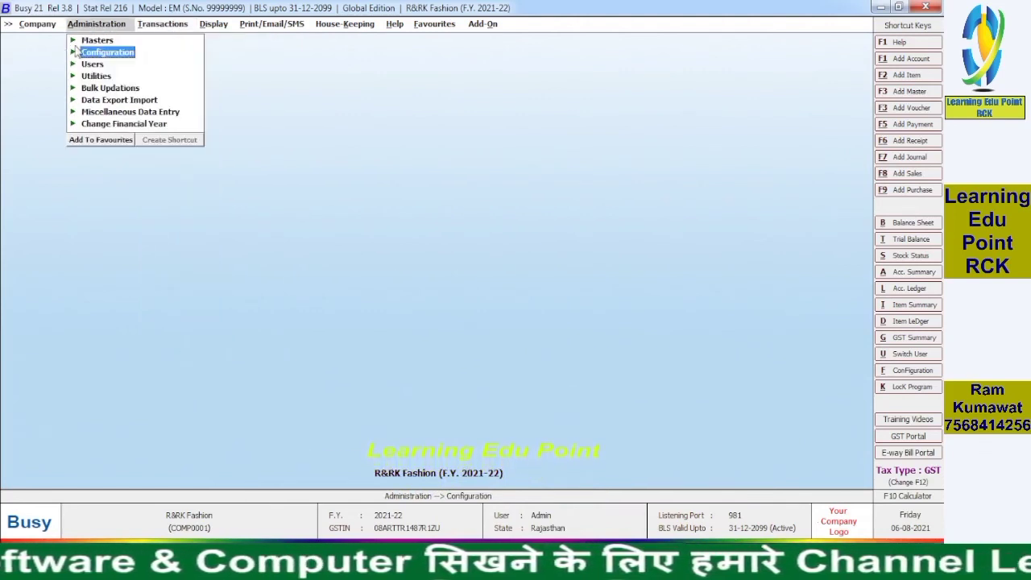
click(73, 41)
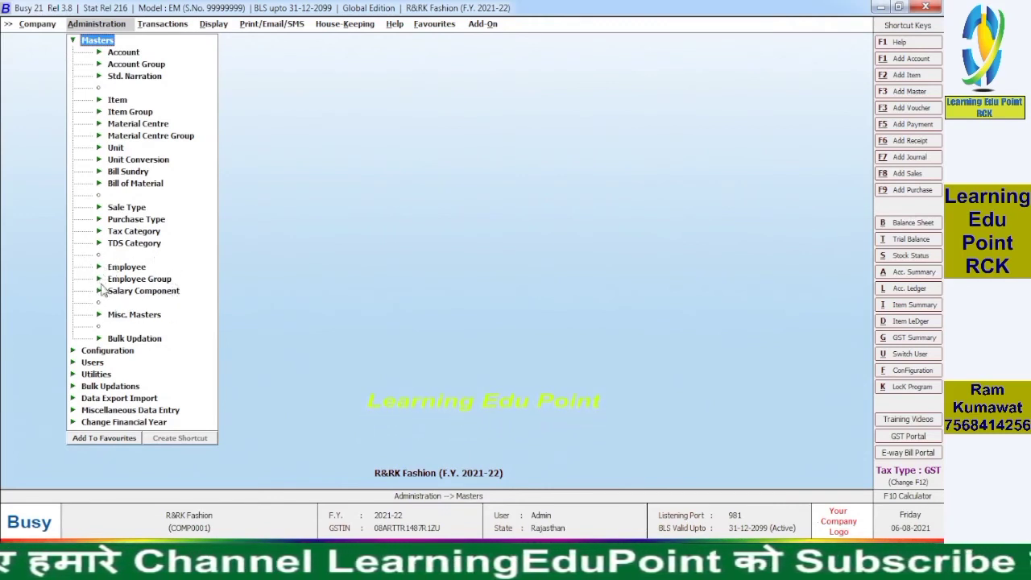
click(151, 25)
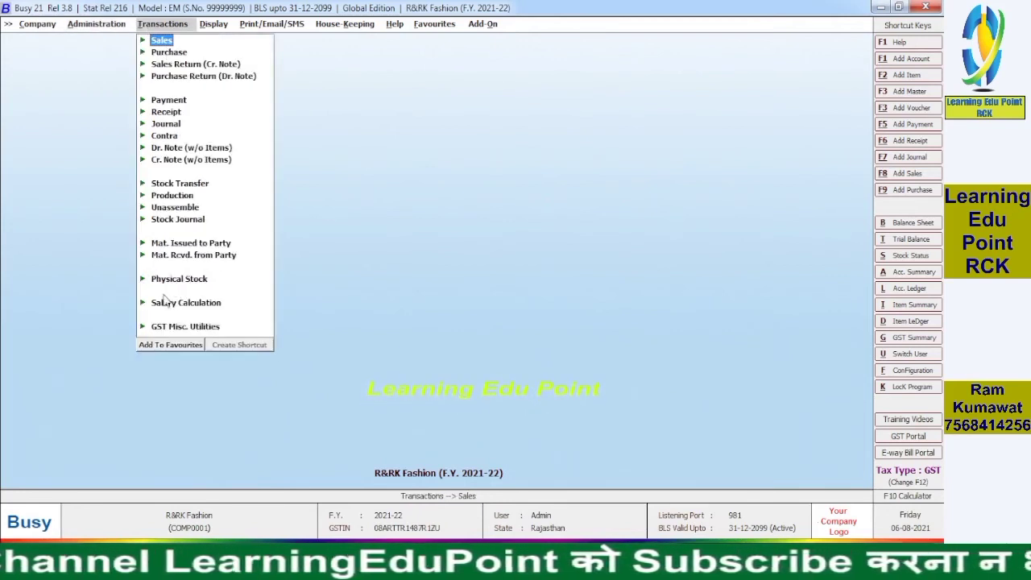